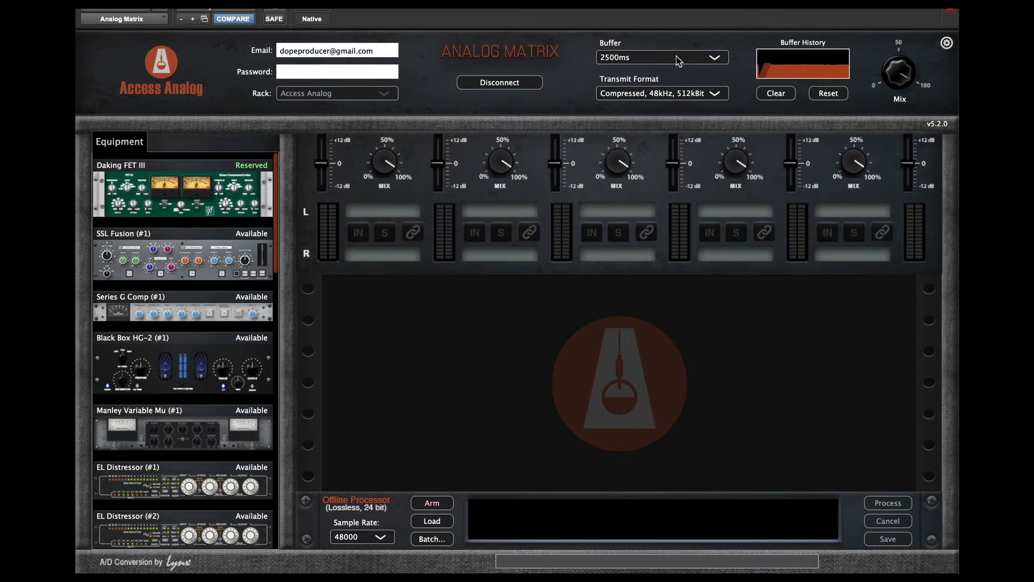
Try a 1000ms buffer in Analog Matrix, then set it back to 2500ms.
click(702, 62)
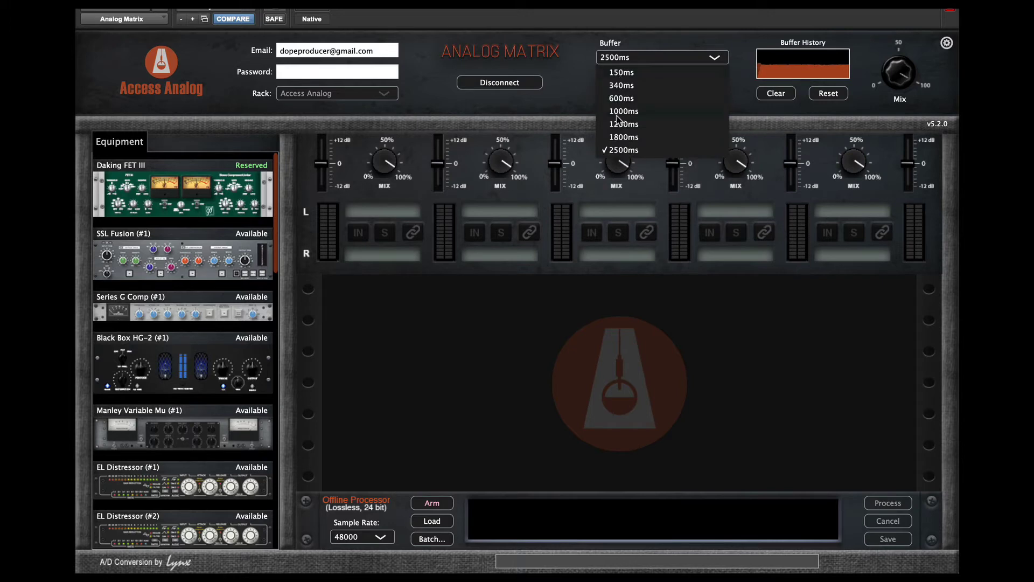
click(623, 61)
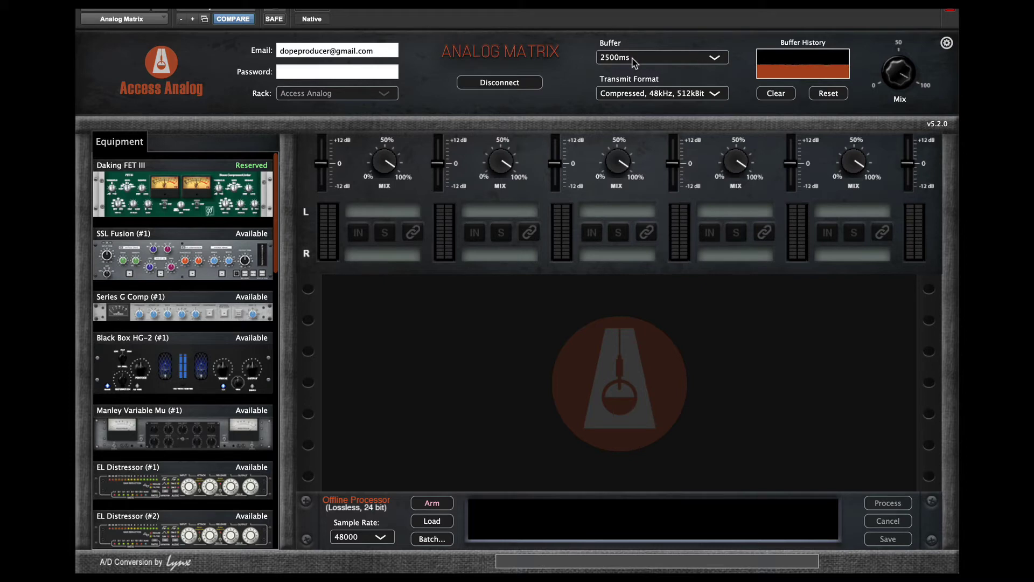
click(714, 58)
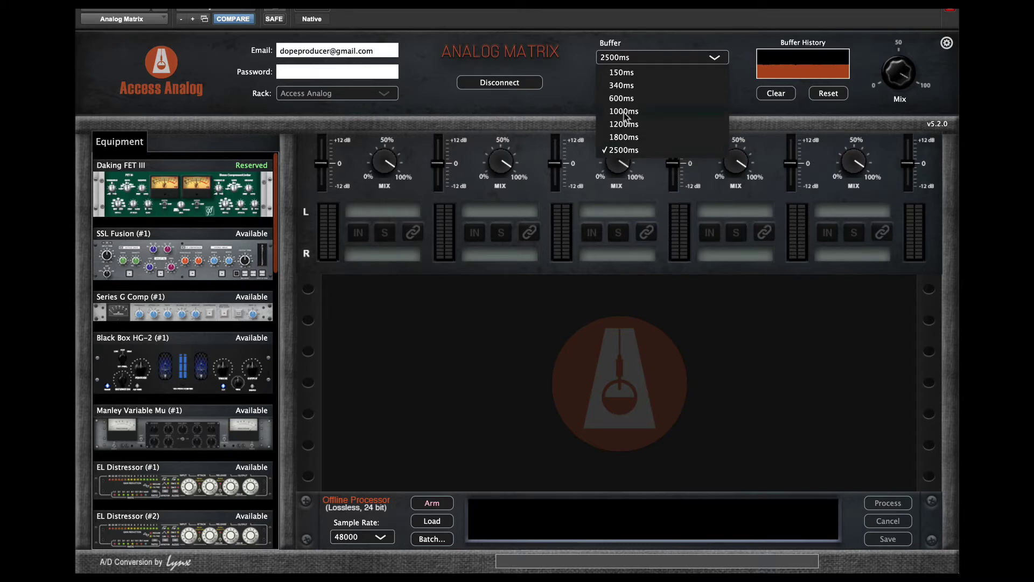
click(625, 112)
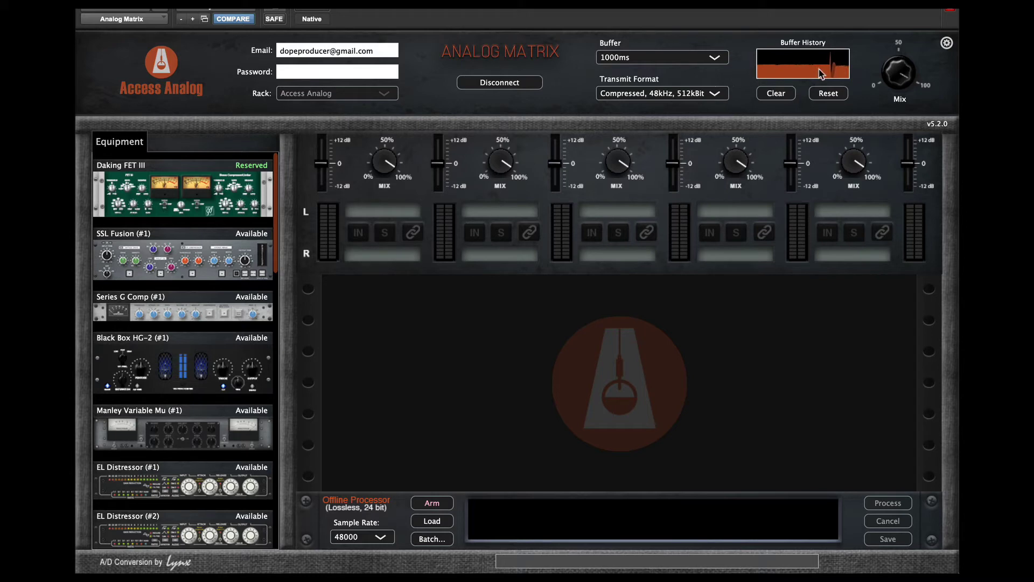
click(712, 59)
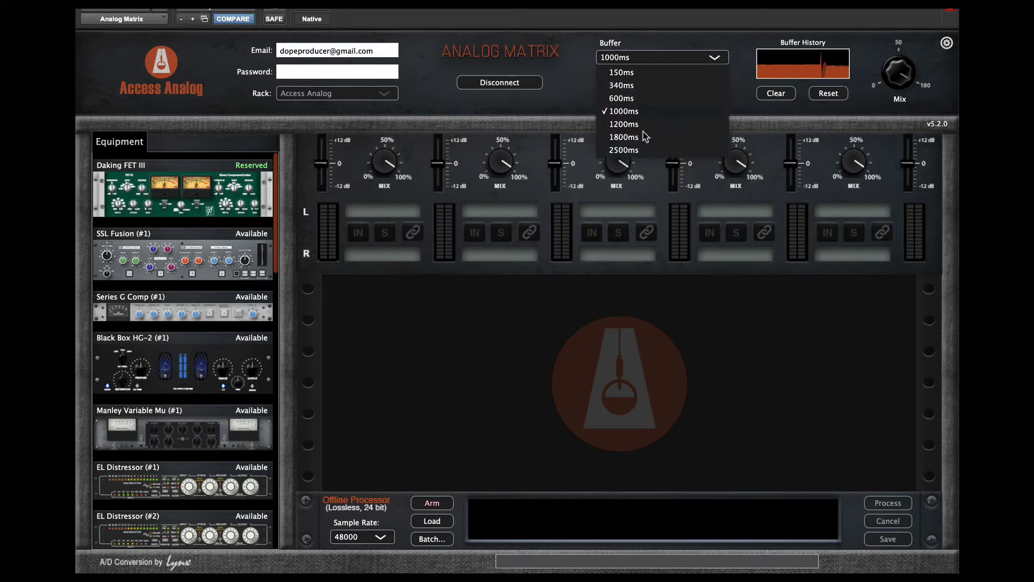
click(624, 150)
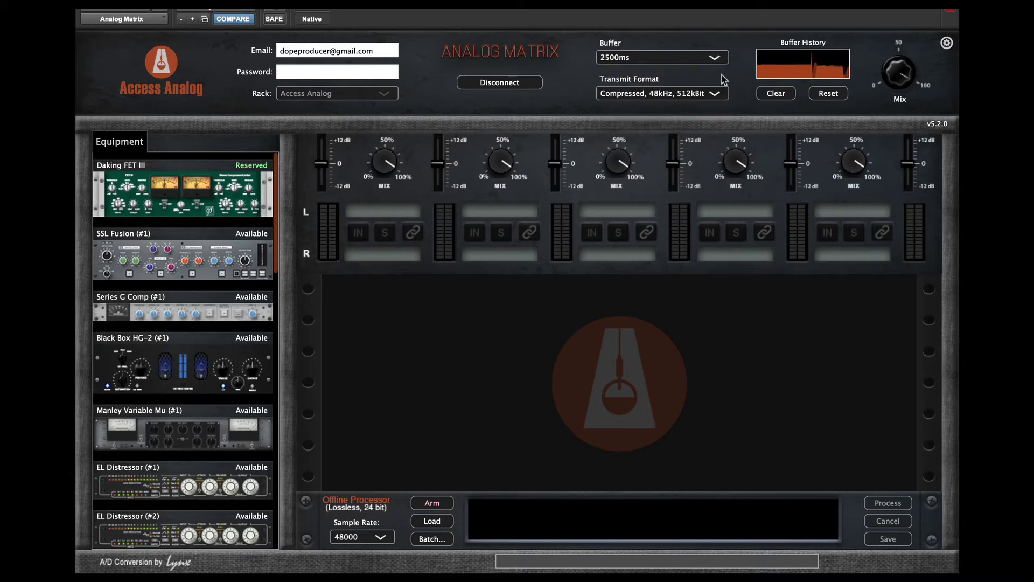
click(713, 94)
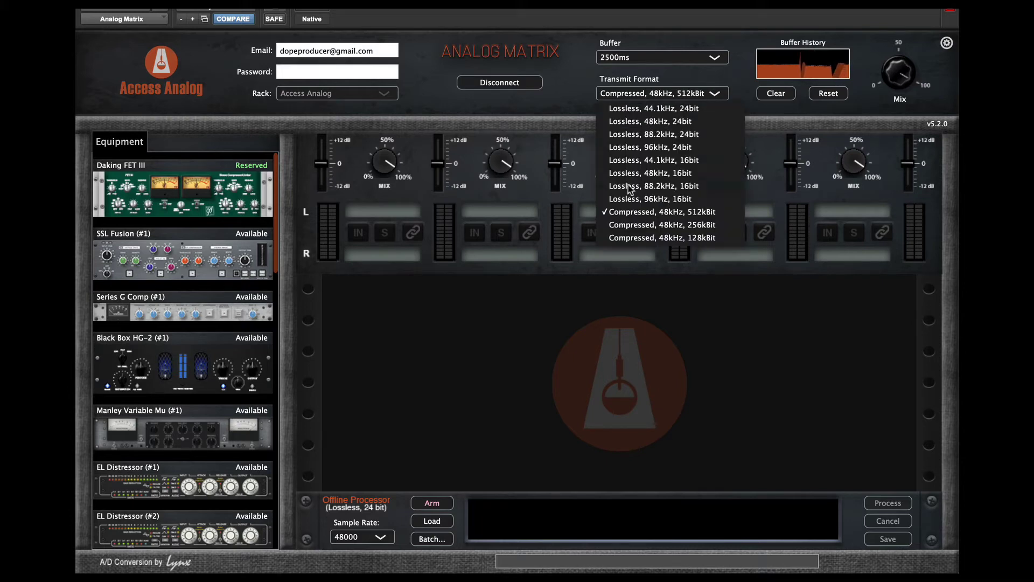
Try Compressed 48kHz 128kBit and Lossless 96kHz 24bit, finally choosing Lossless, 44.1kHz, 24bit transmit format.
click(715, 95)
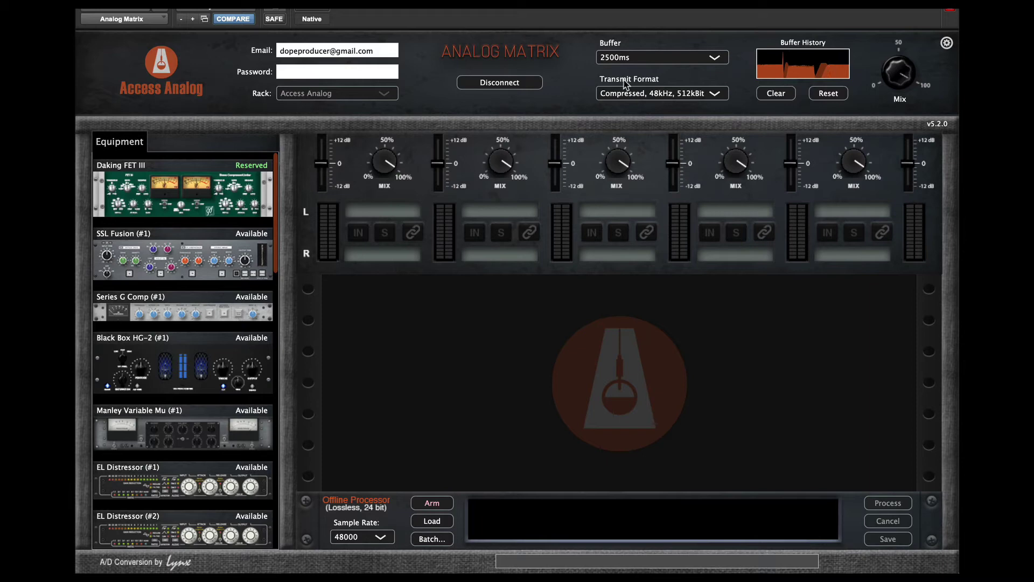
click(713, 96)
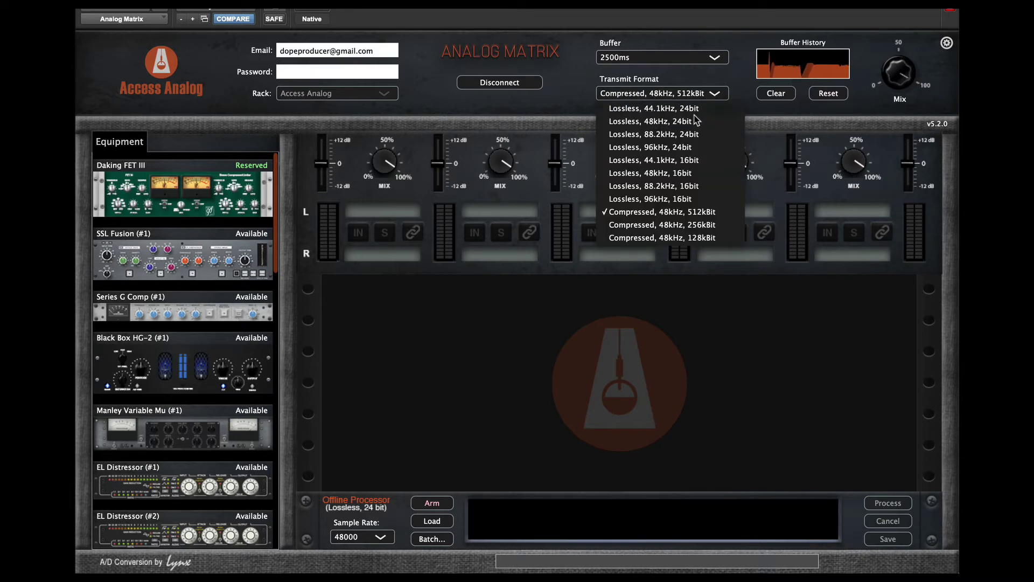
click(638, 239)
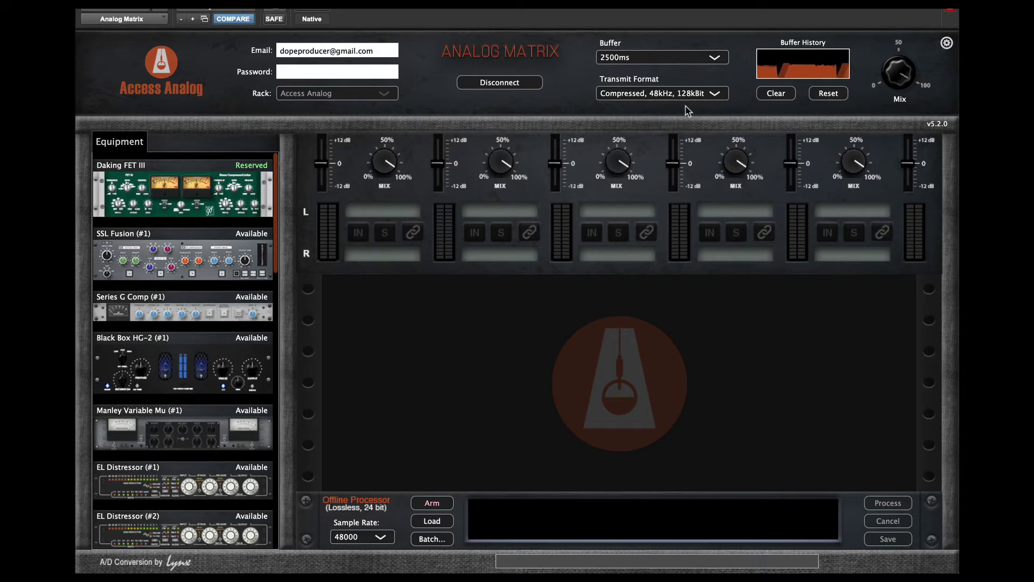
click(719, 96)
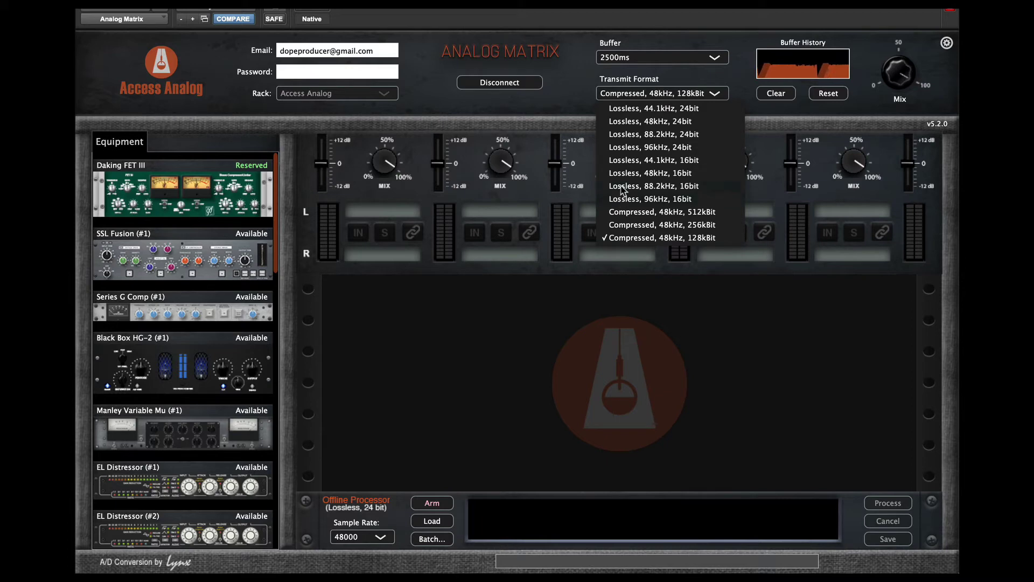
click(618, 148)
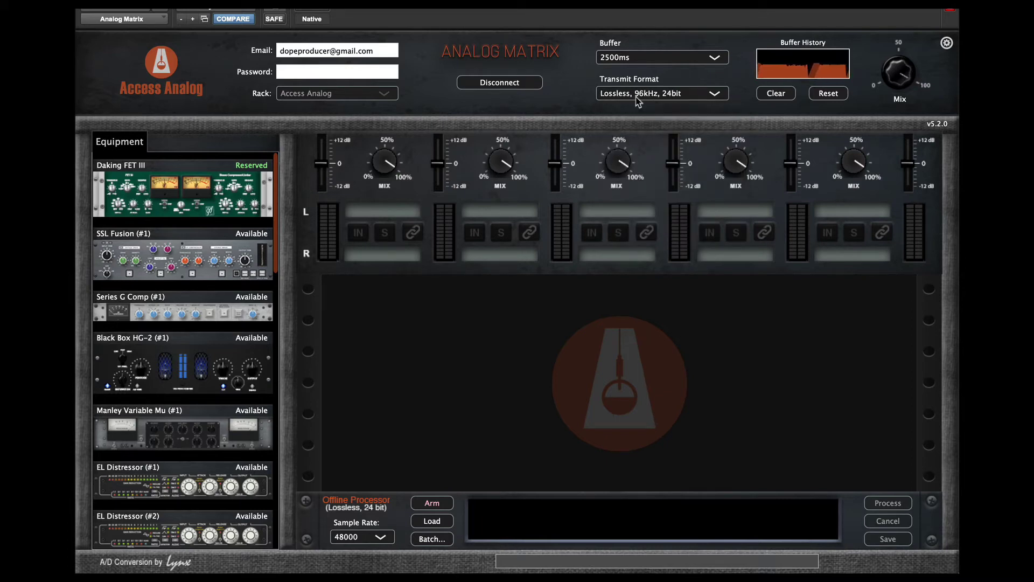
click(714, 96)
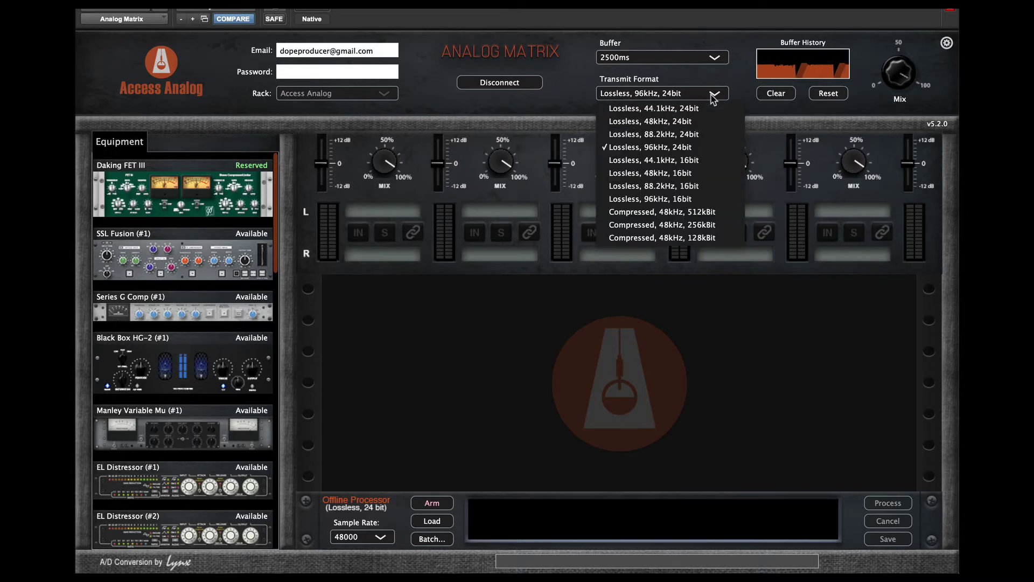
click(629, 109)
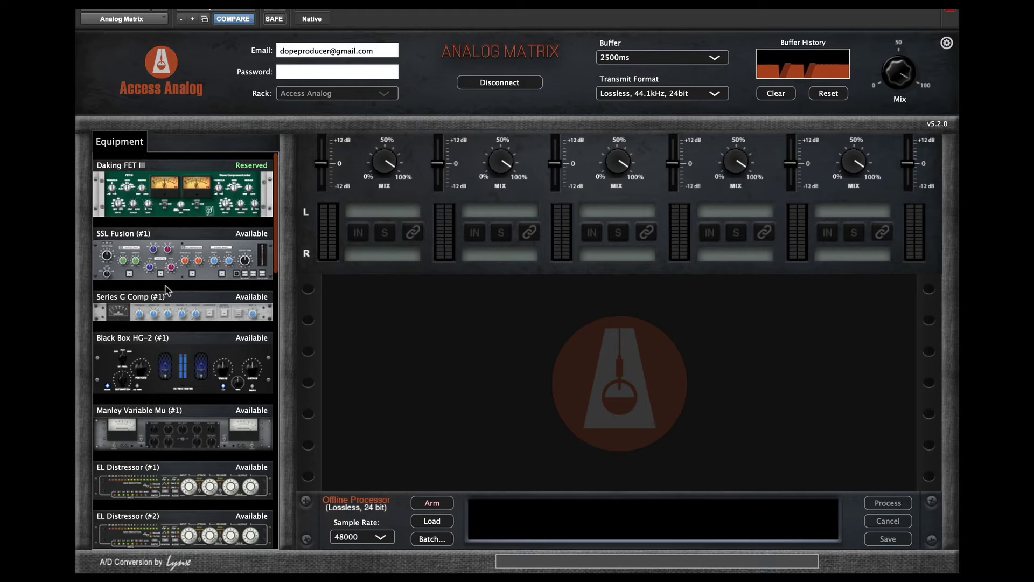
Scroll the Equipment list to the bottom, showing API 5500, Neve 33609N and Highland Dynamics units.
scroll(187, 359, down, 15)
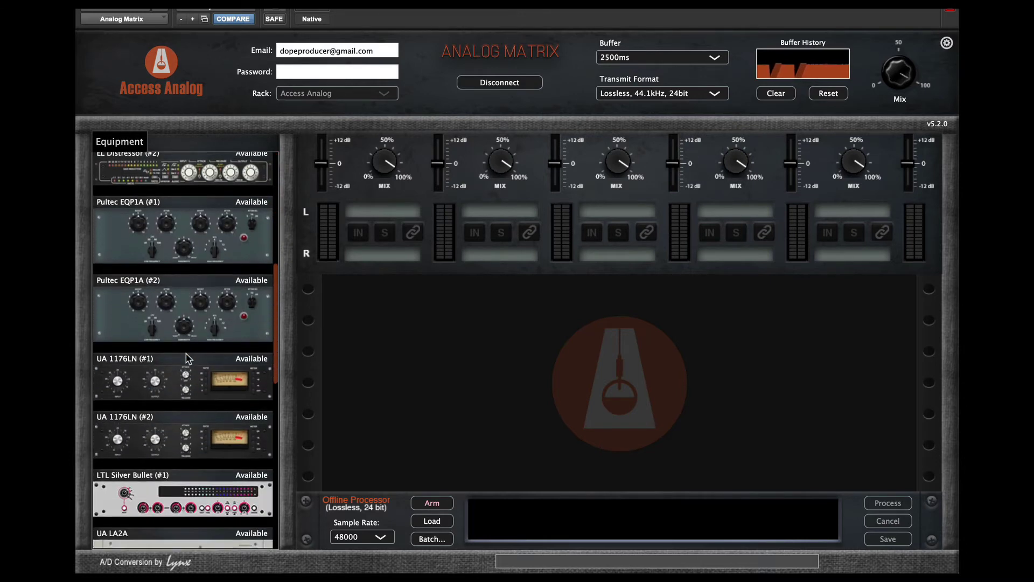
scroll(185, 354, down, 10)
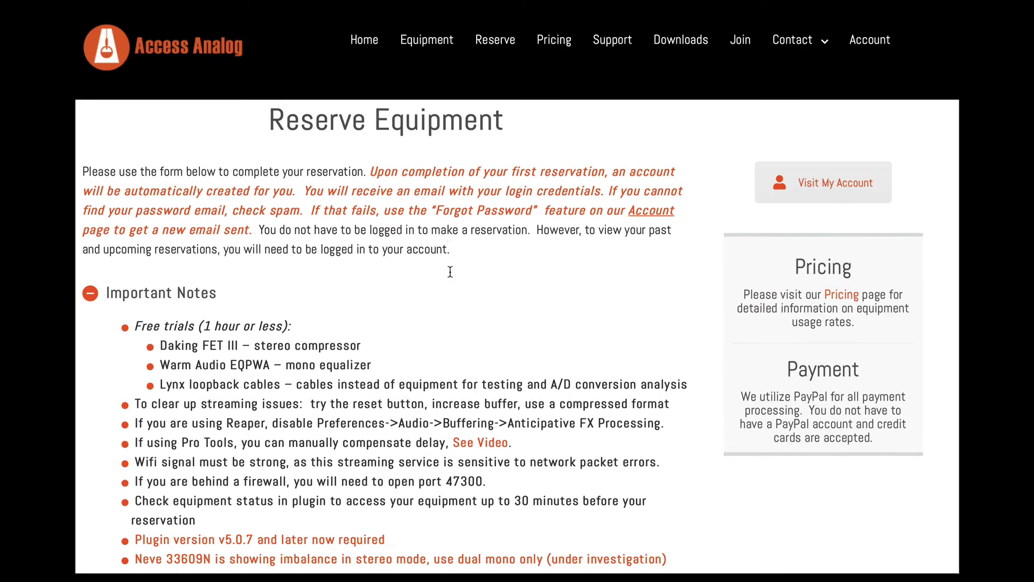
scroll(451, 272, down, 10)
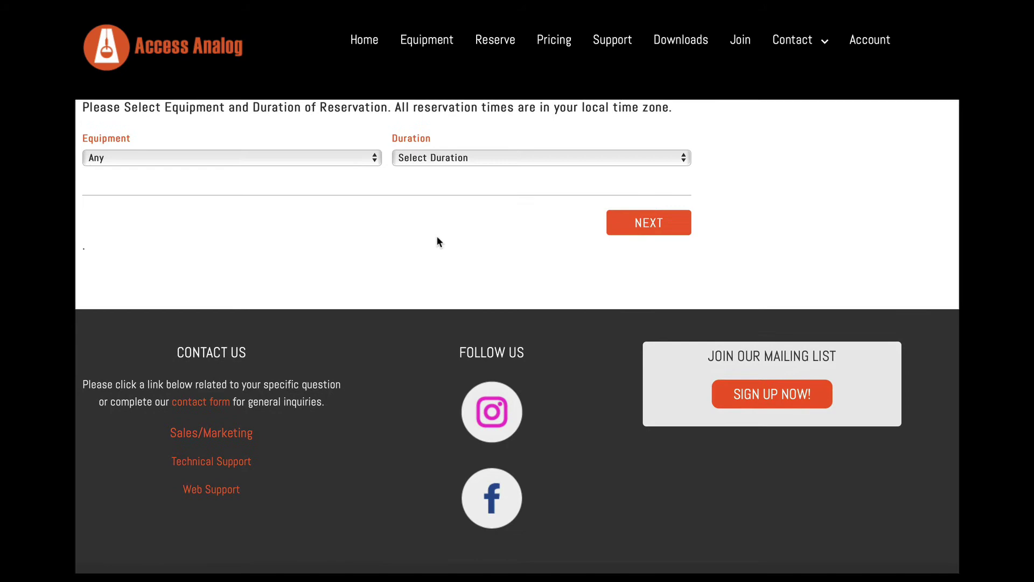
Scroll through the Reserve Equipment web page, then switch back to the Analog Matrix plugin window.
key(super+Tab)
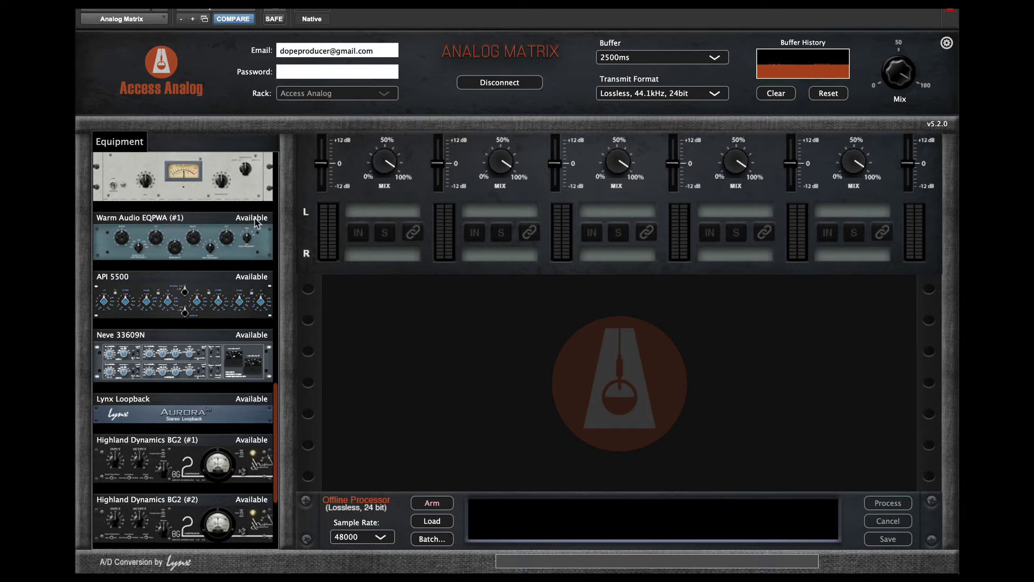
Scroll the Equipment list back to the top so the Daking FET III is visible.
scroll(256, 223, up, 15)
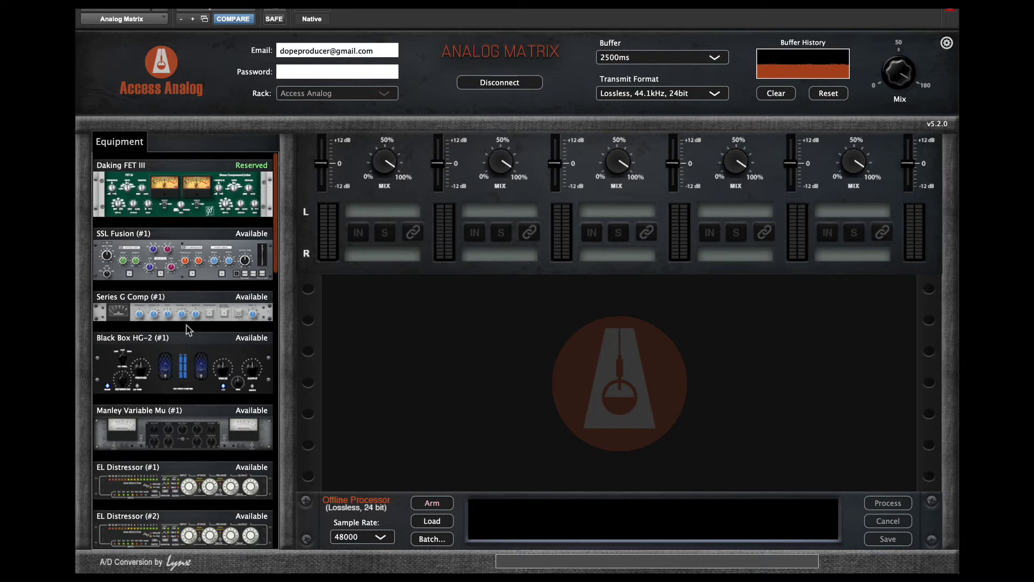
scroll(177, 404, down, 2)
scroll(177, 404, up, 2)
Place the Daking FET III in rack slot 1, remove it, and load it into slot 1 again.
drag(160, 186, 360, 211)
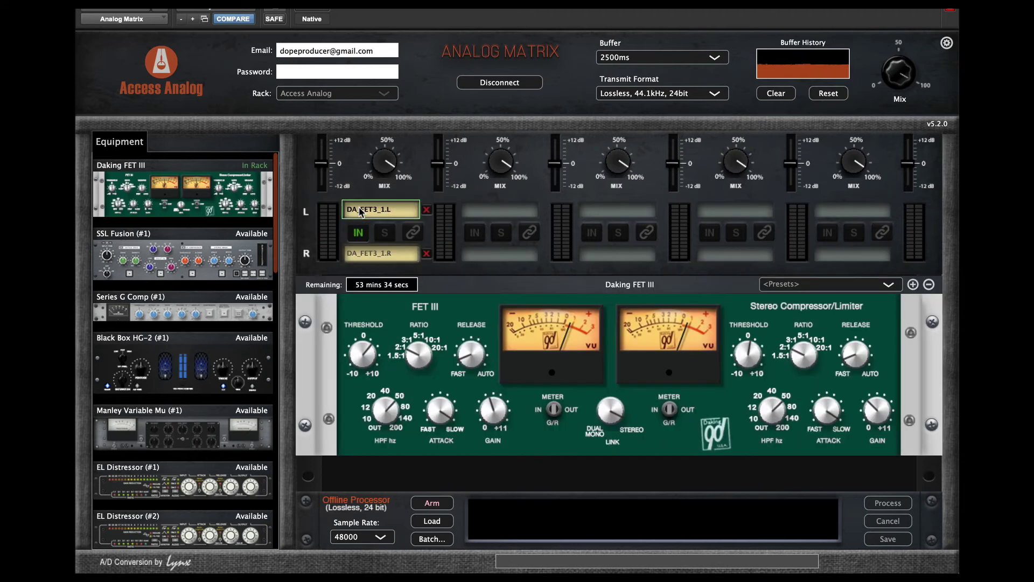
click(427, 210)
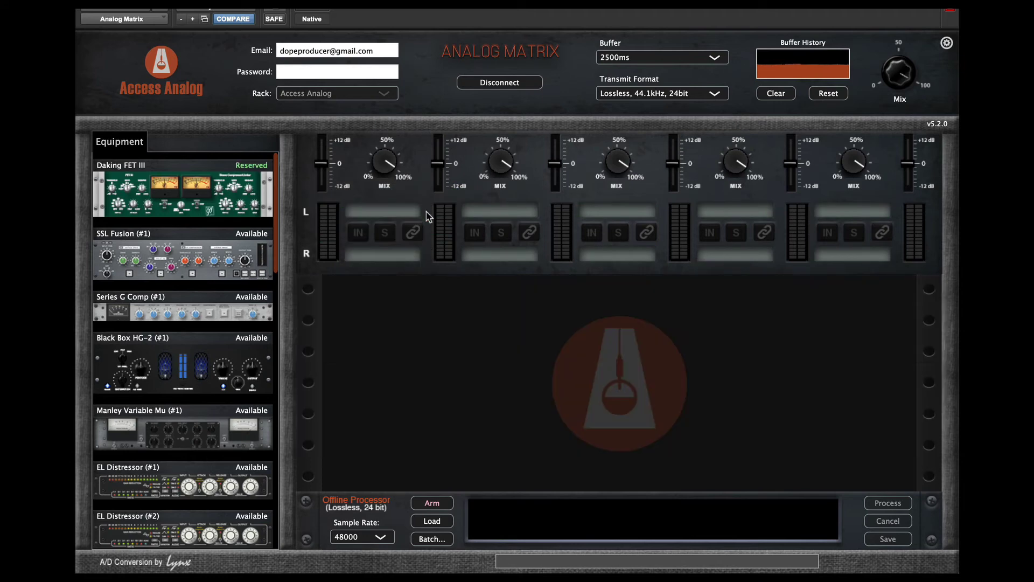
drag(181, 188, 614, 398)
drag(183, 205, 391, 218)
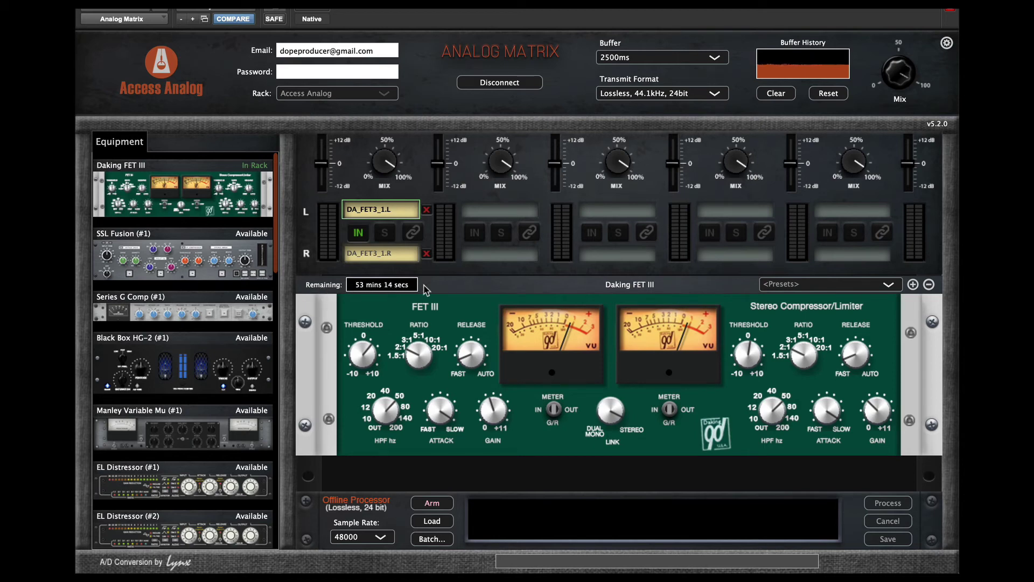
Load the Stereo Mix Buss Slo At Fst Rel preset on the FET III and save it as 'Big Drums'.
click(884, 287)
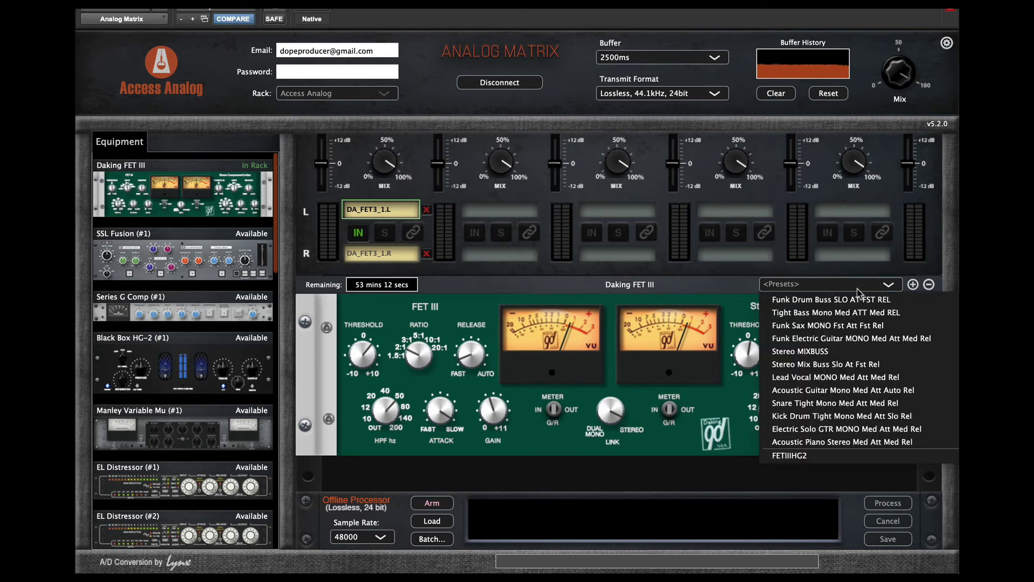
click(801, 364)
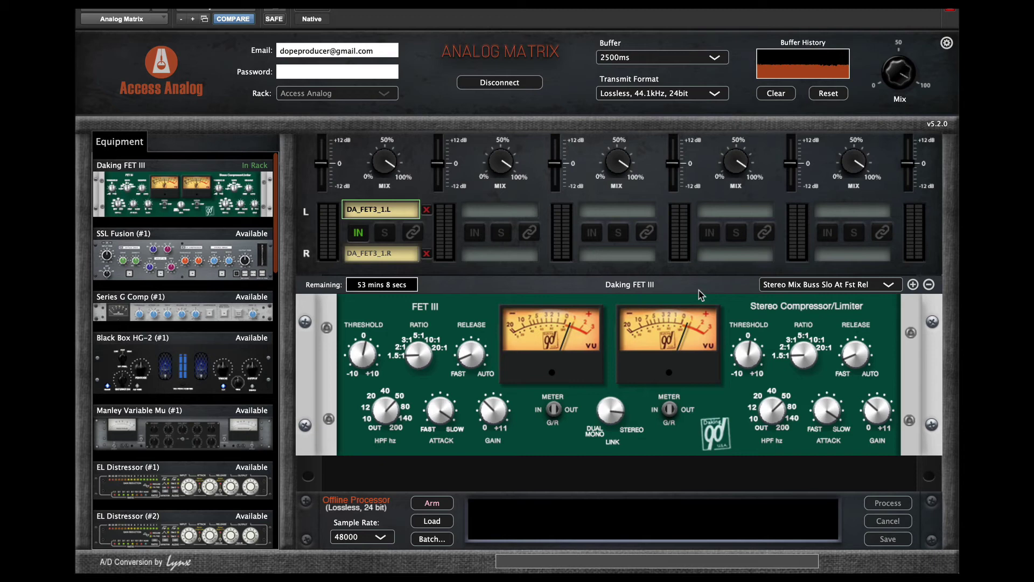
click(912, 285)
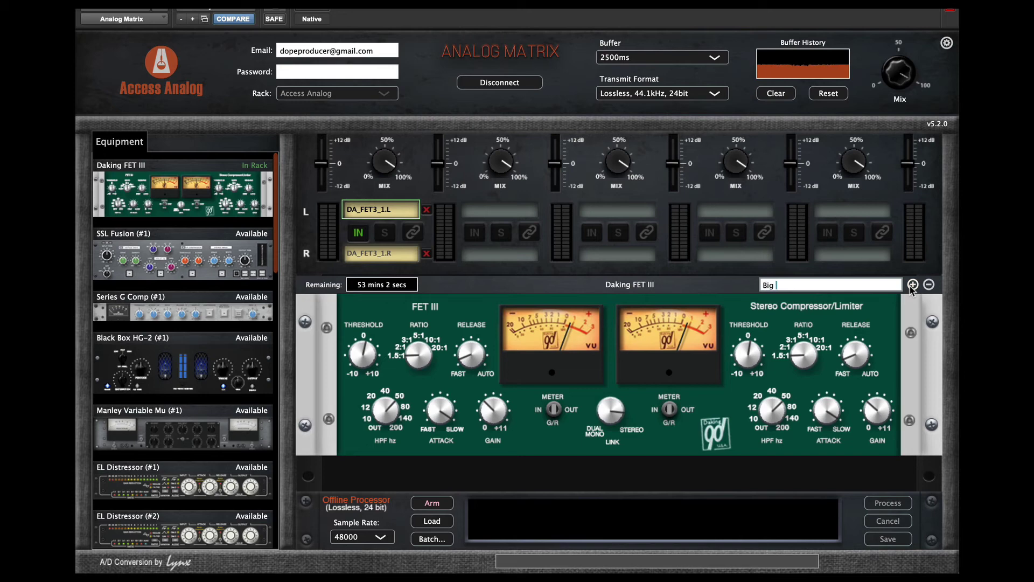
text(Drums)
key(Escape)
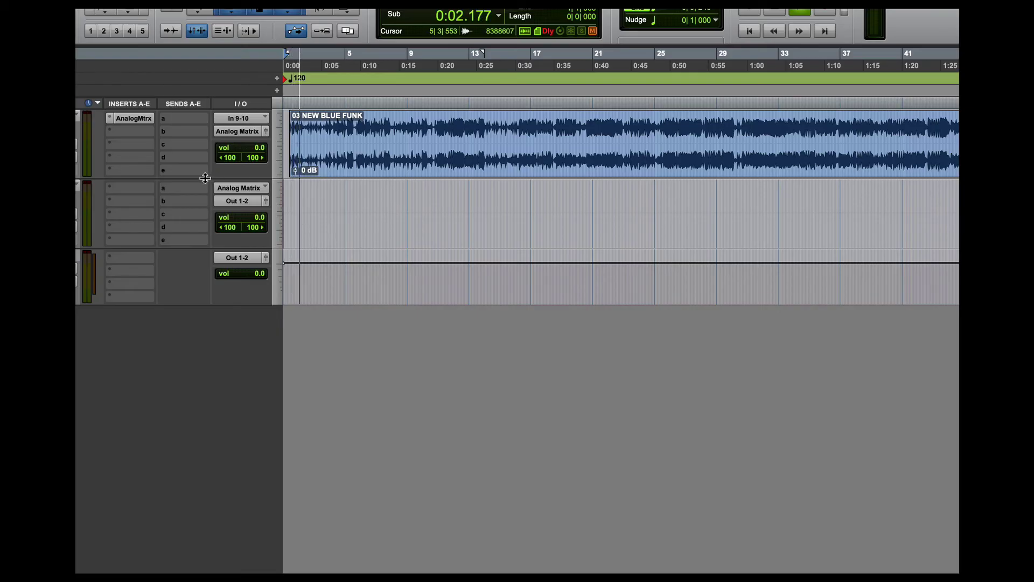
Reopen the Analog Matrix plugin from the AnalogMtrx insert on the track.
click(133, 118)
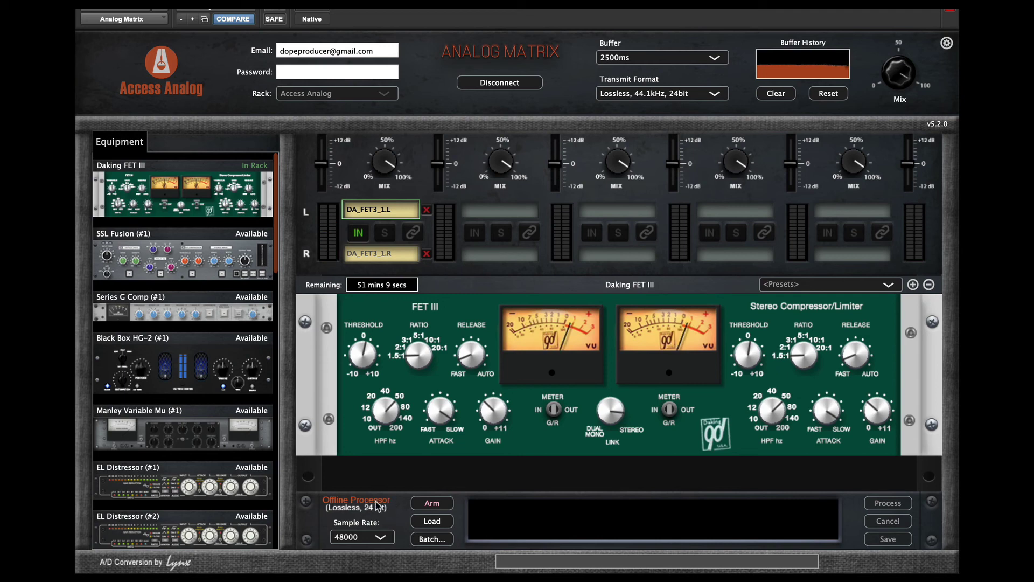
click(434, 503)
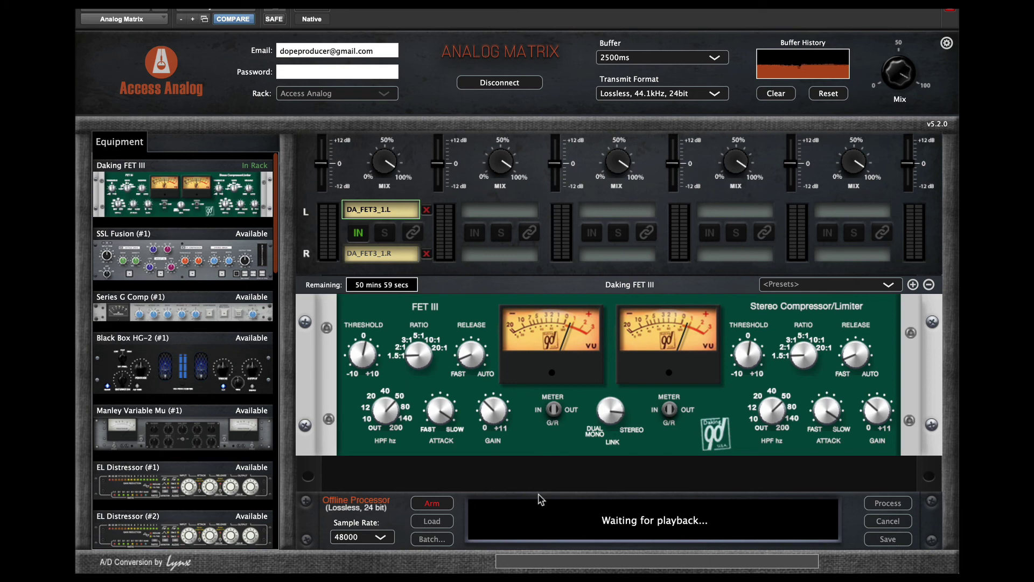
click(435, 502)
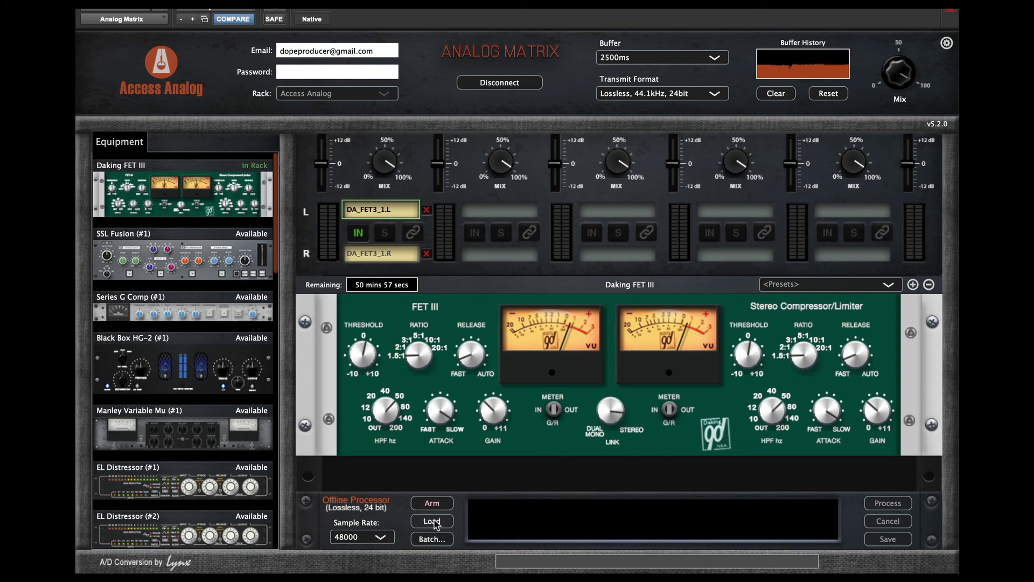